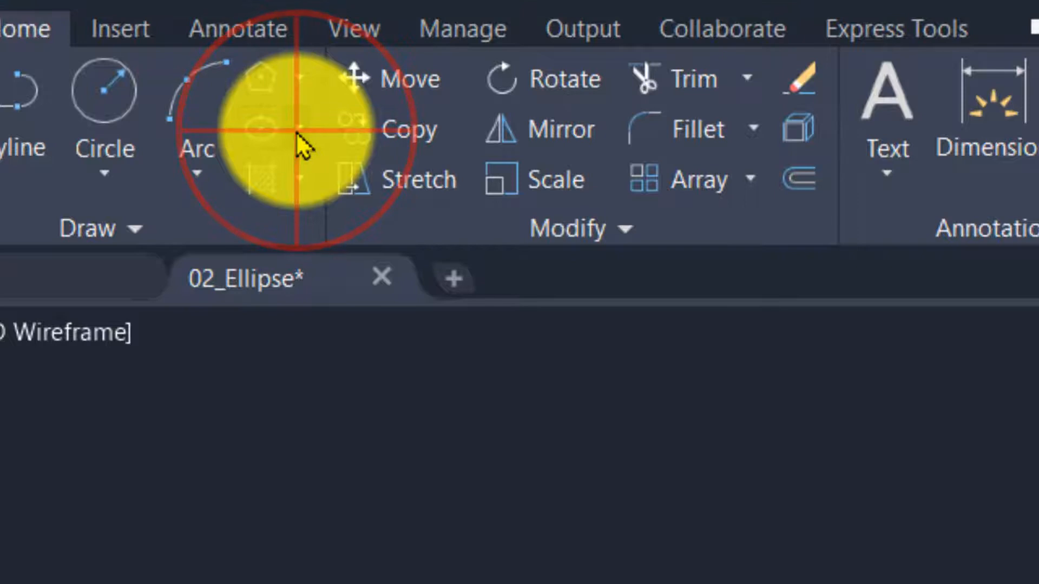
click(297, 130)
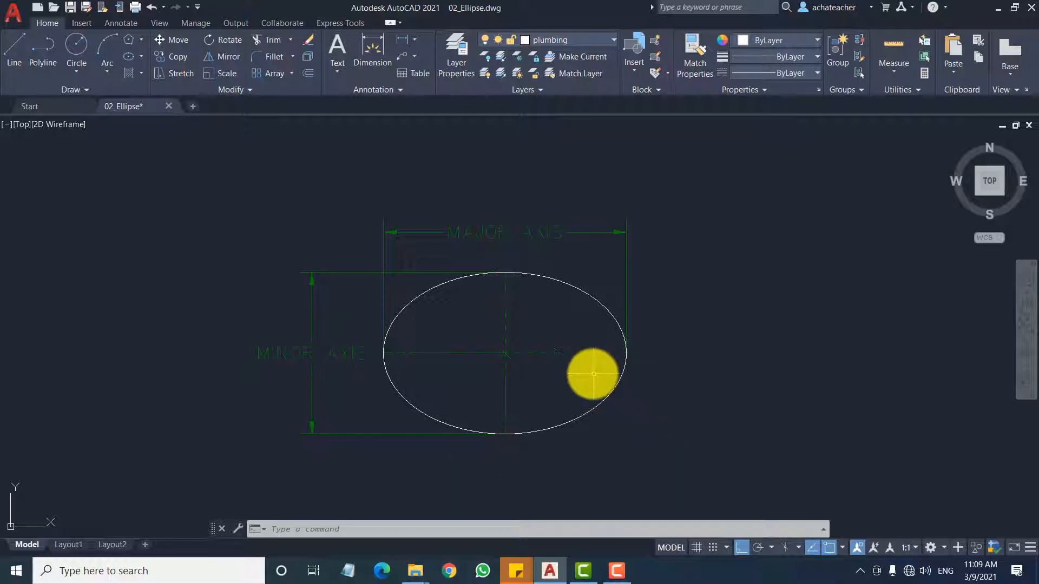
click(478, 230)
key(Delete)
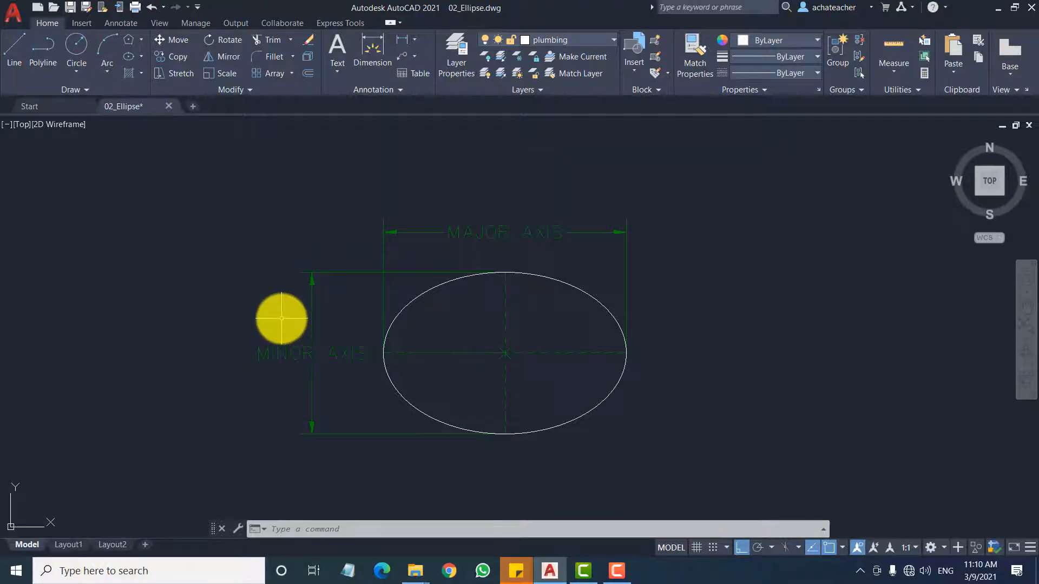
Draw a center-point ellipse below the 42" by 28" example, with a 21" horizontal half-axis and a 14" vertical half-axis.
scroll(281, 318, down, 3)
scroll(846, 331, up, 3)
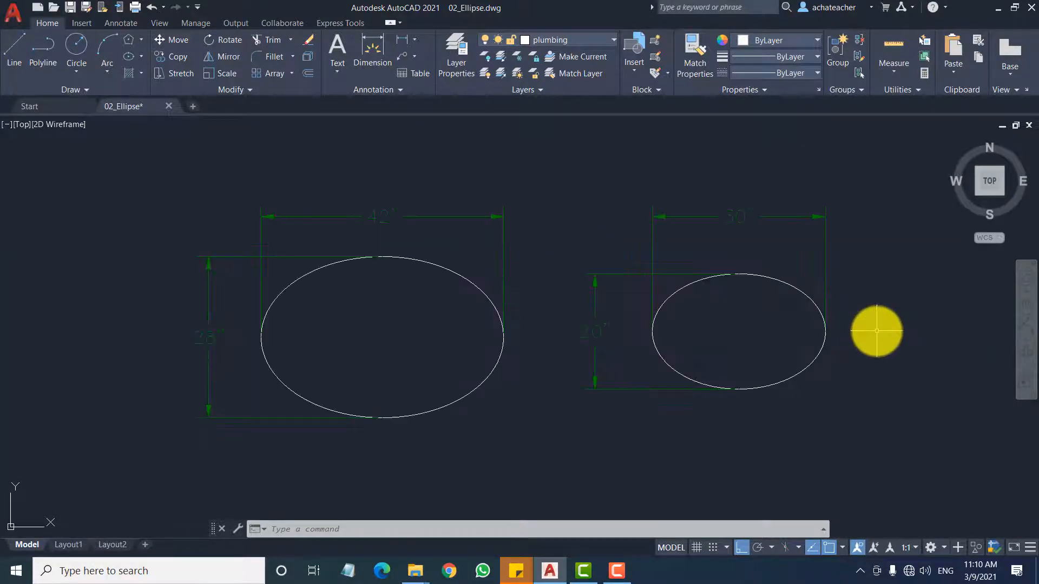
scroll(546, 364, down, 2)
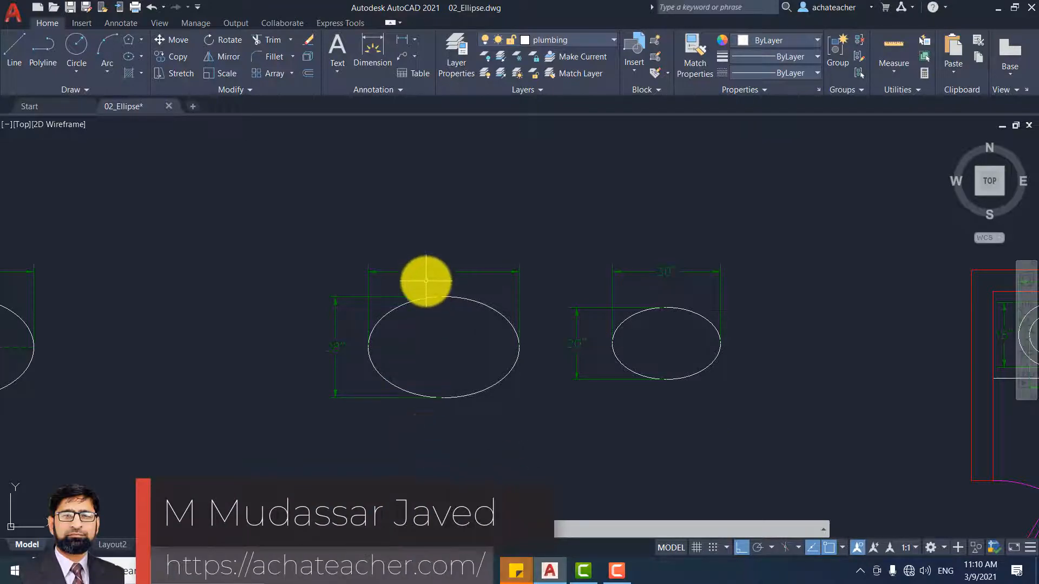
scroll(438, 278, up, 2)
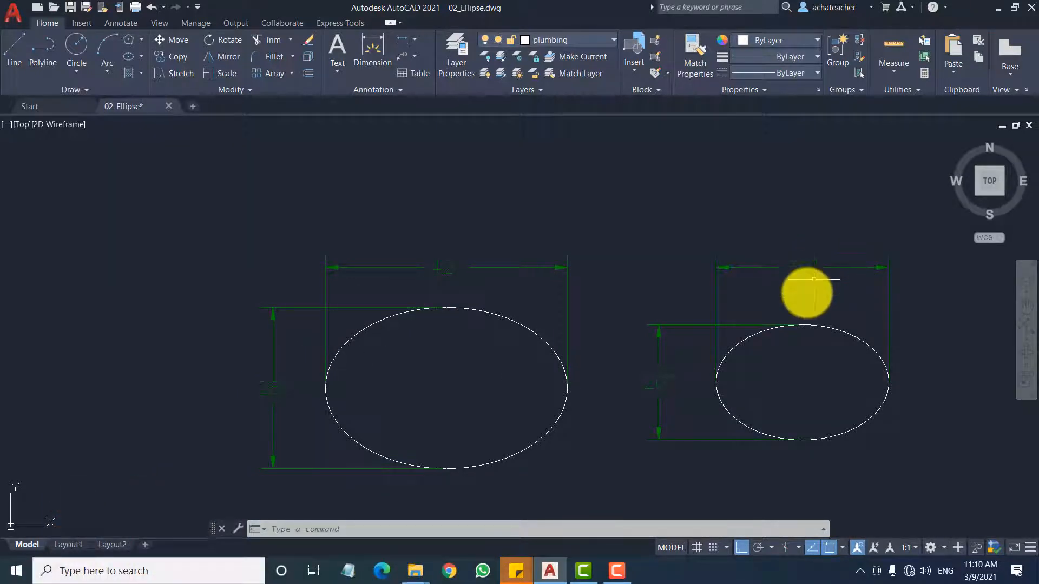
scroll(644, 301, down, 2)
scroll(663, 487, up, 2)
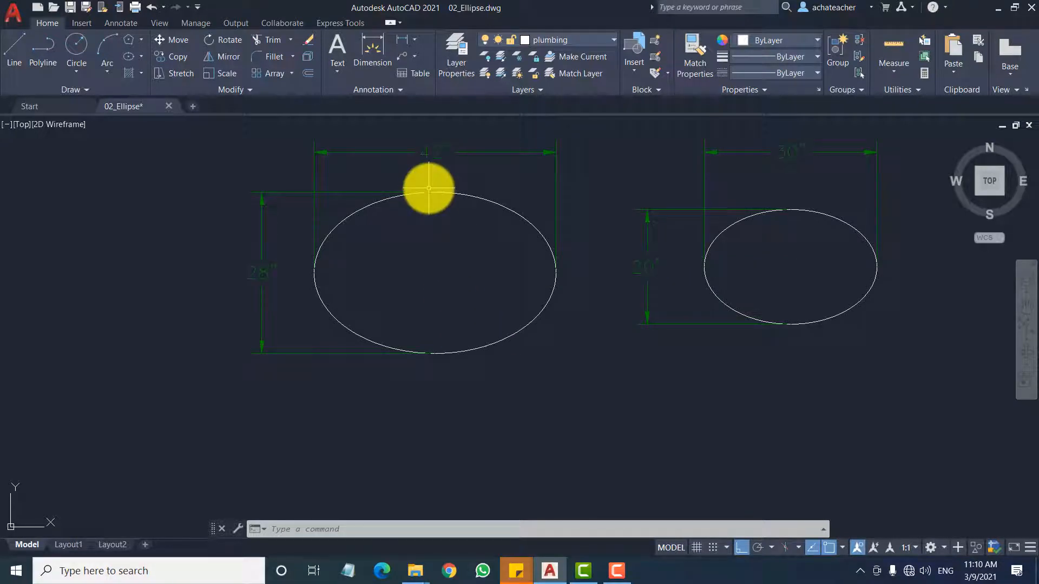
click(140, 57)
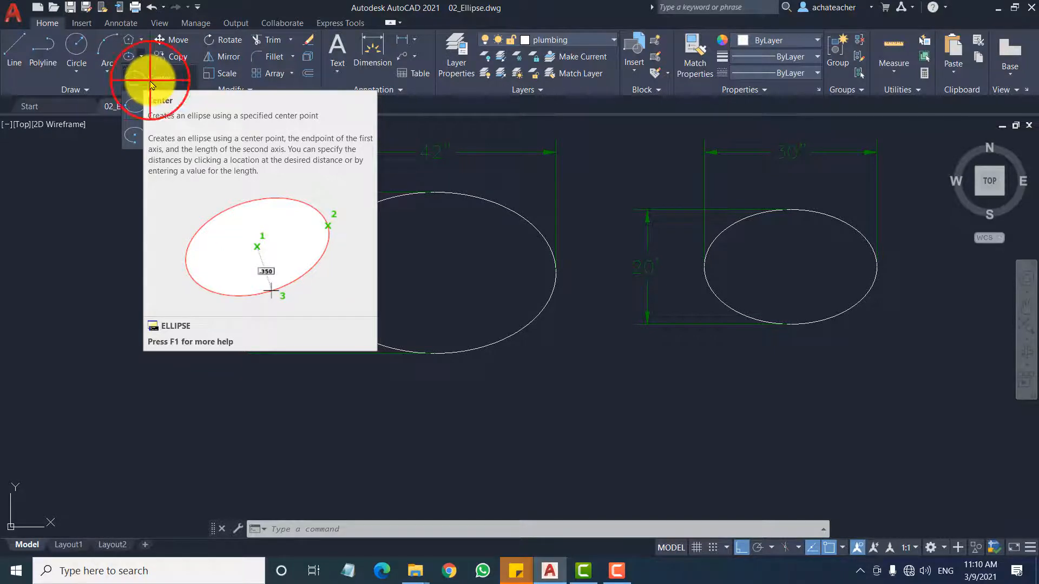
click(152, 82)
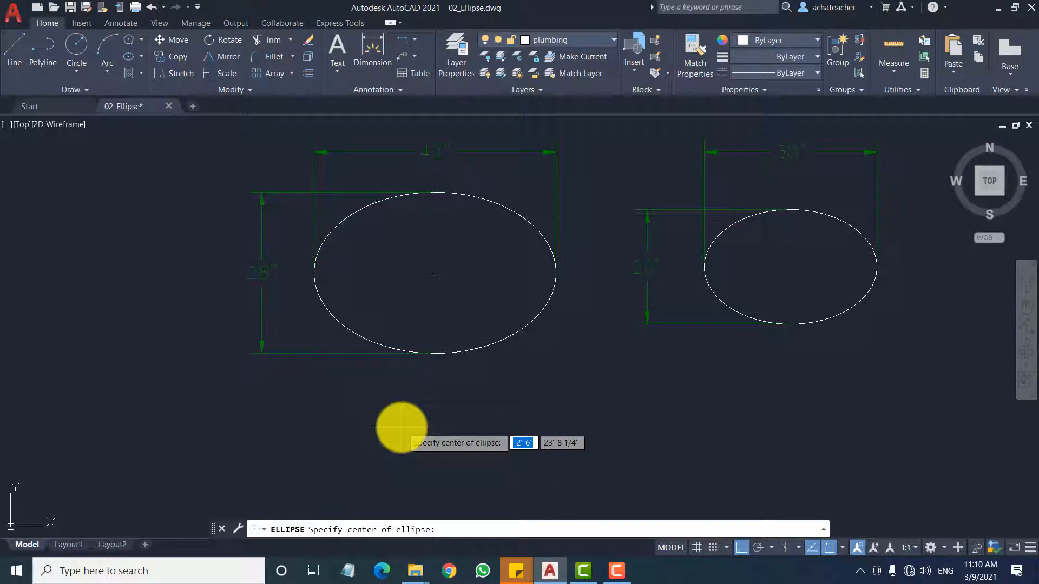
click(431, 470)
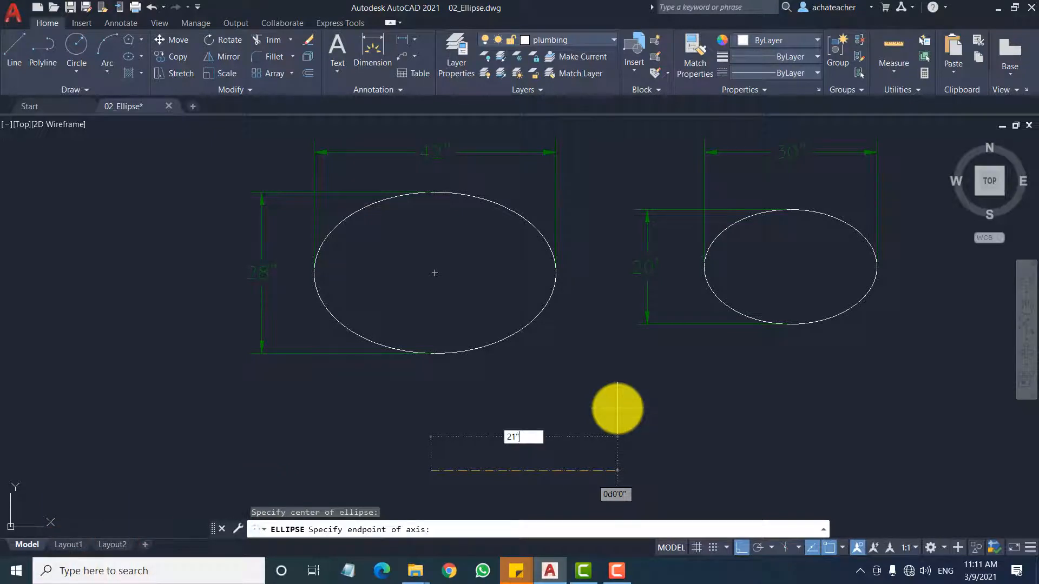
key(Return)
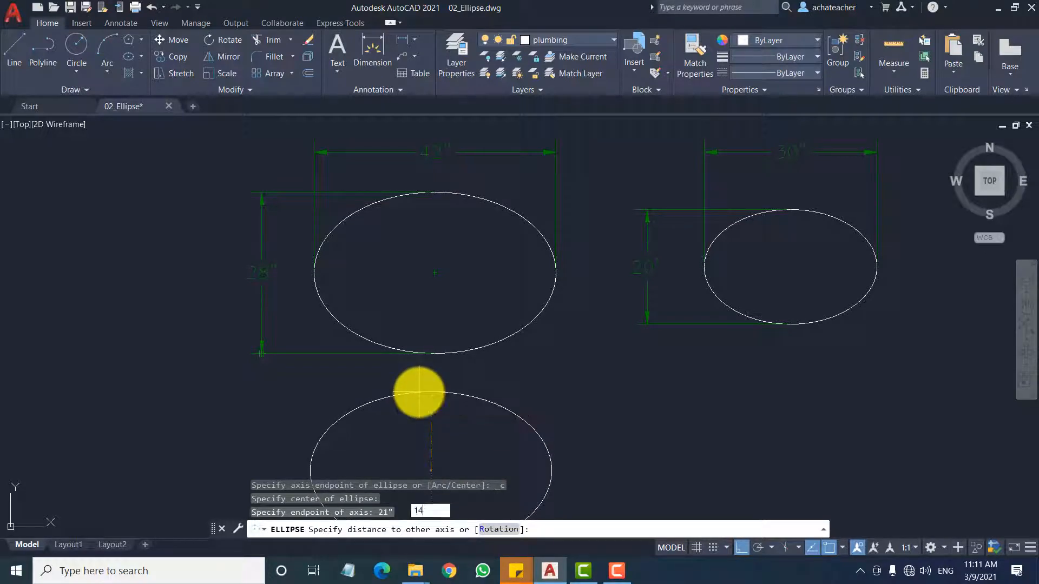
key(Return)
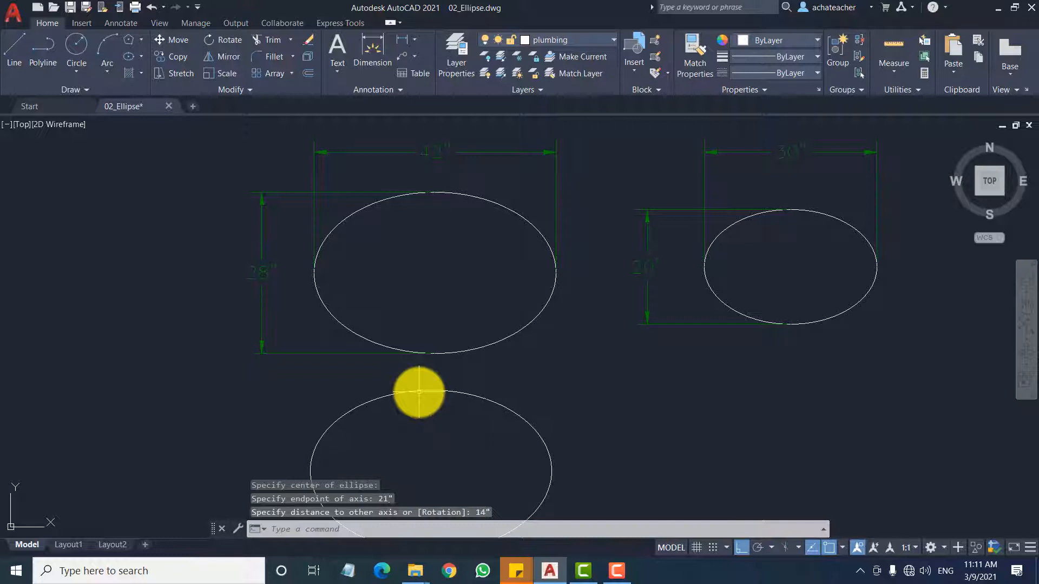
click(474, 394)
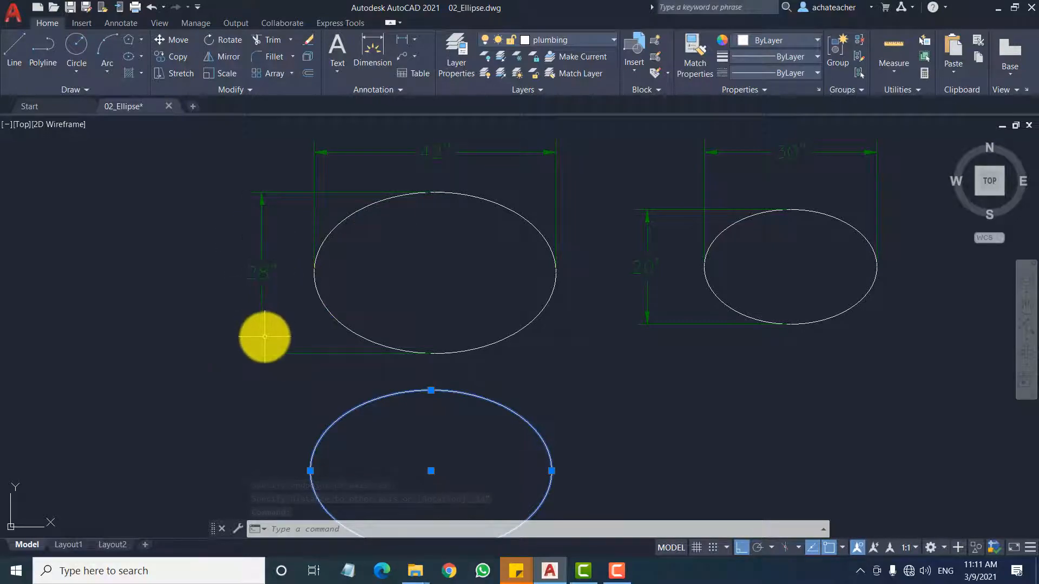
Draw an Axis, End ellipse below the 30" by 20" example, with a 30" horizontal axis and a distance of 10 to the other axis.
scroll(220, 249, down, 2)
scroll(655, 233, up, 2)
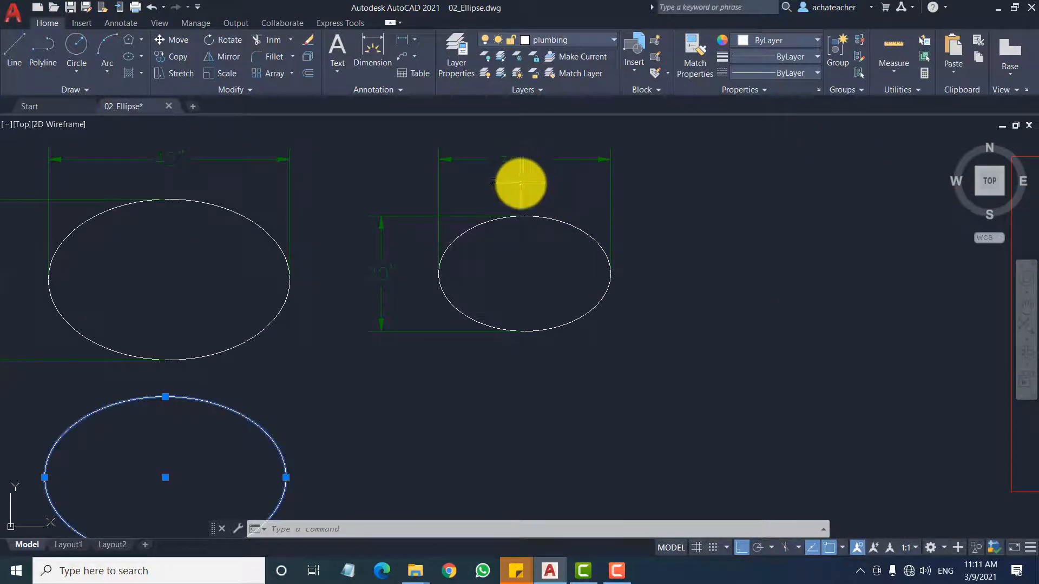
click(141, 58)
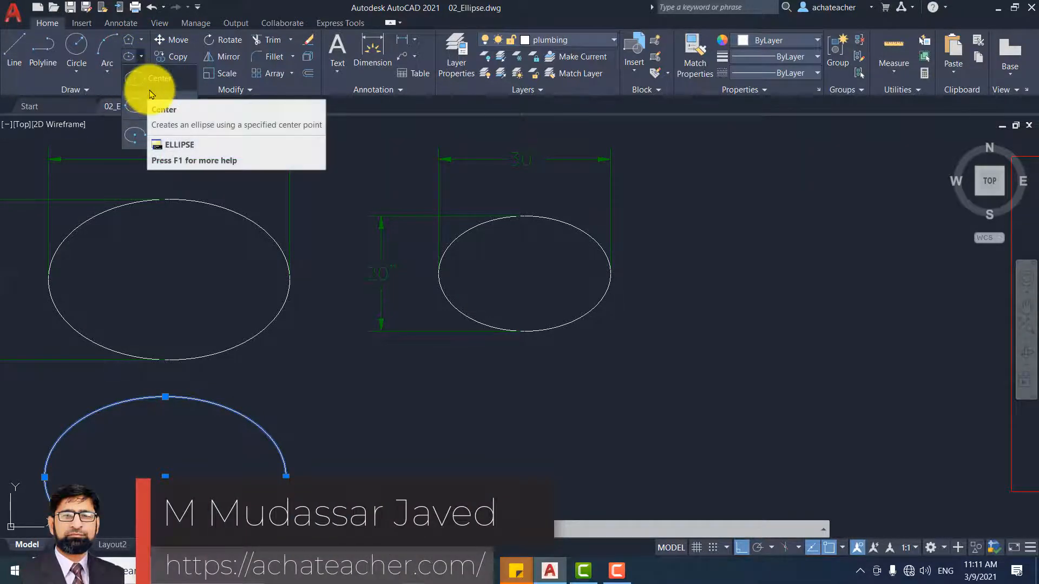
click(137, 105)
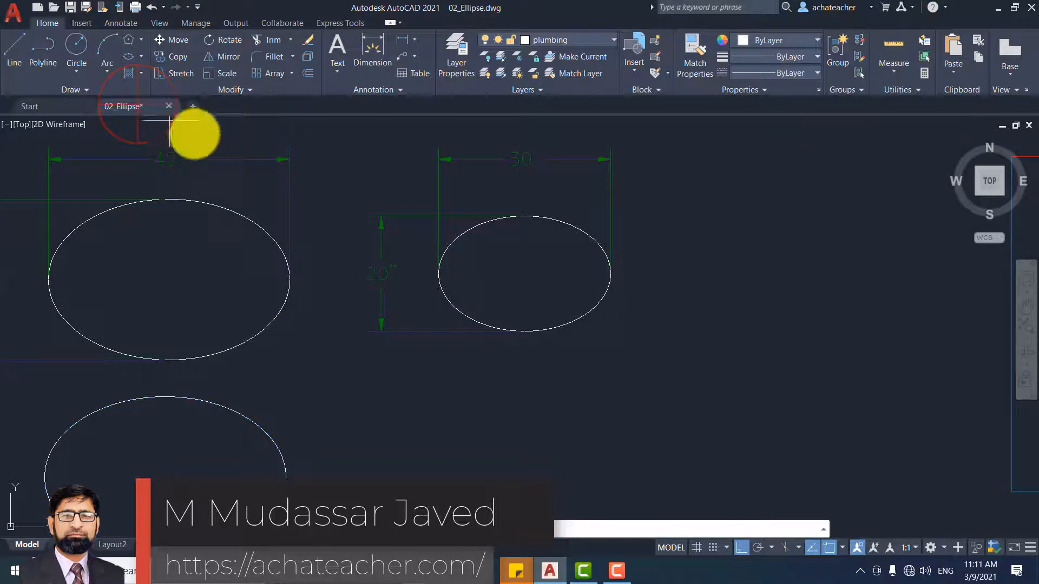
click(504, 446)
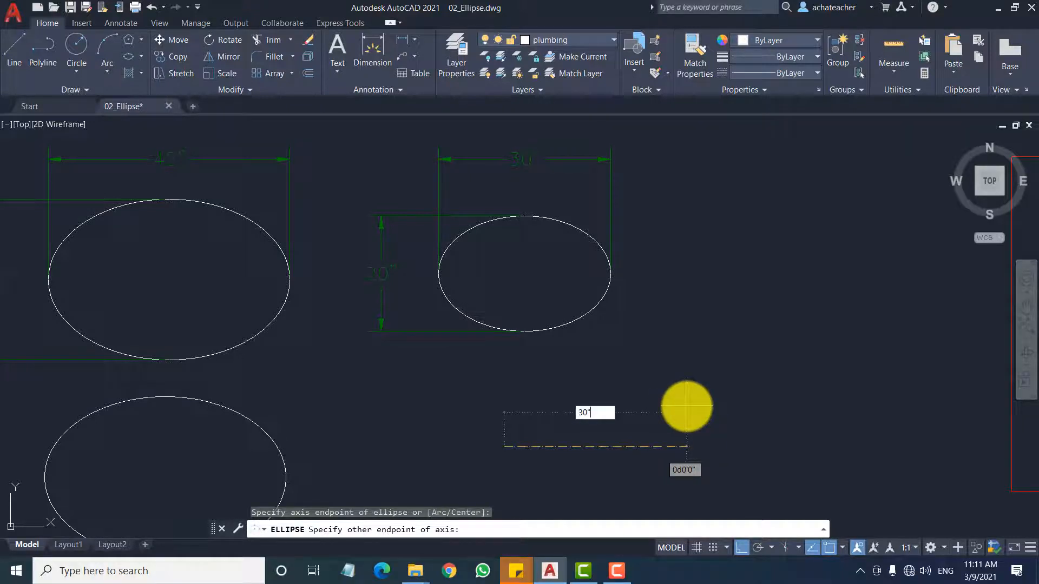
click(686, 447)
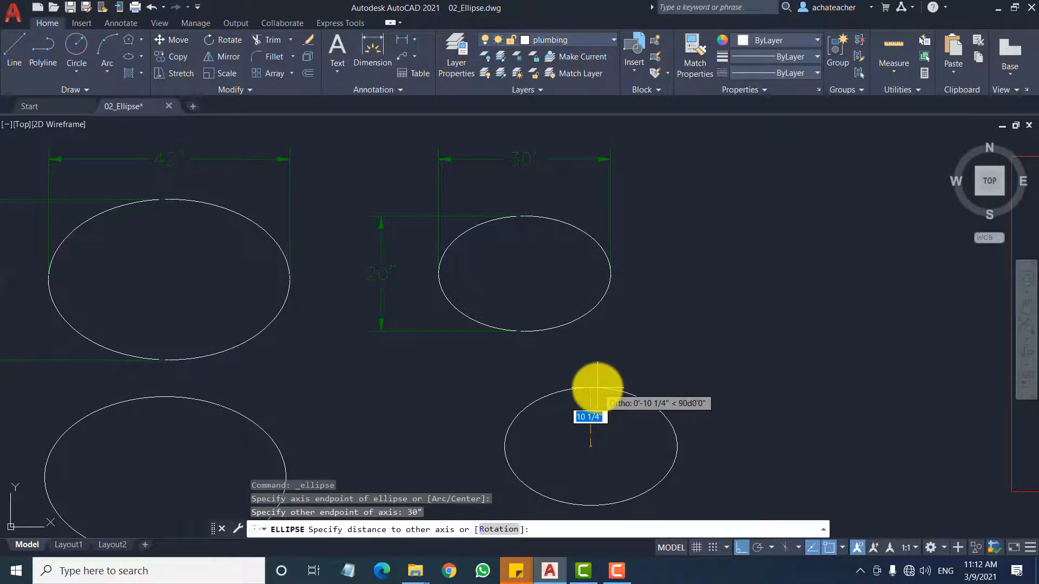
text(10)
key(Return)
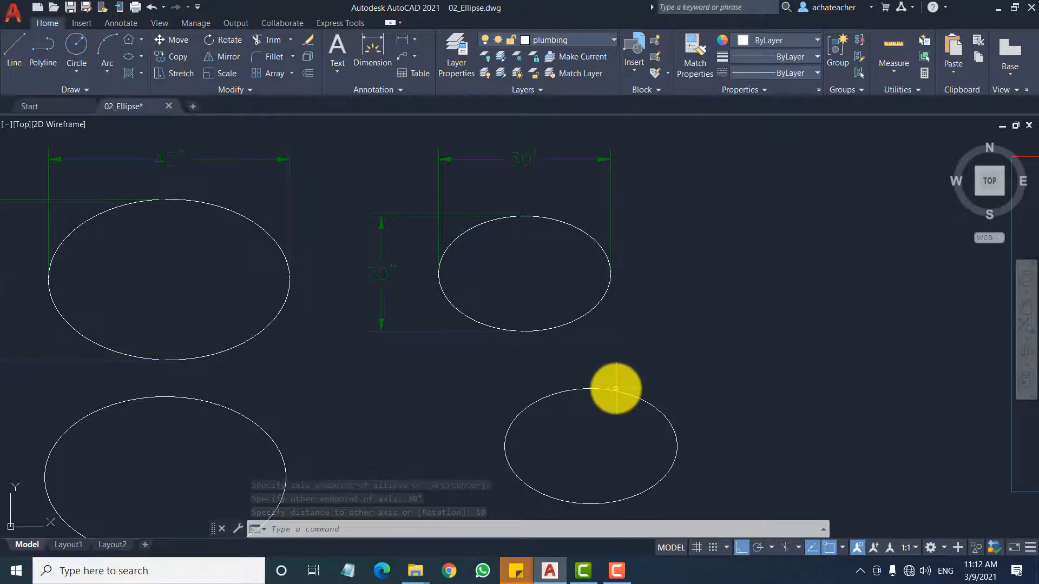
Examine the bathroom plan and the dimensions of the double-ellipse washbasin in the first countertop compartment.
scroll(599, 362, down, 8)
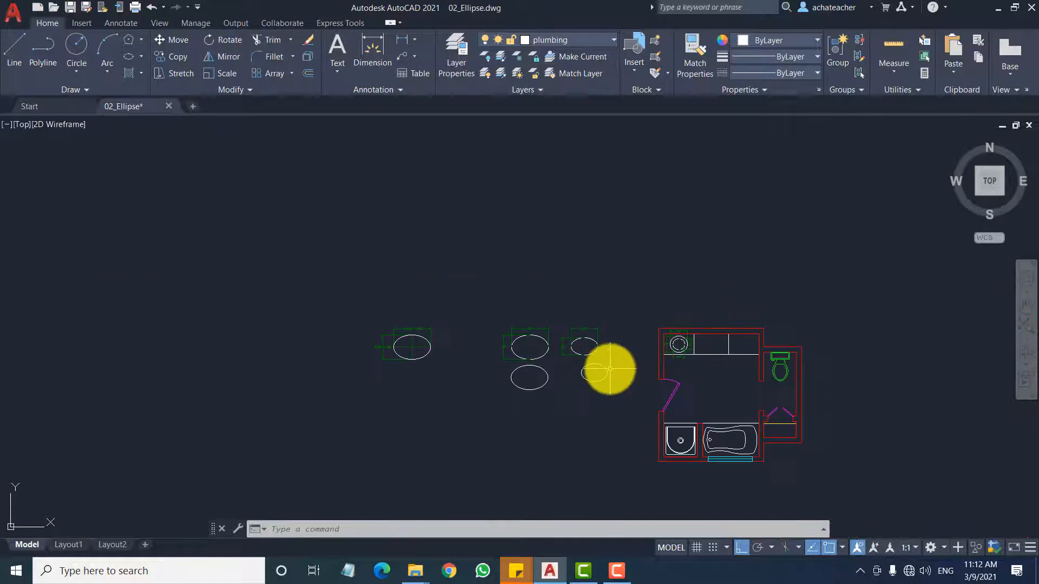
scroll(849, 454, up, 2)
scroll(844, 447, up, 2)
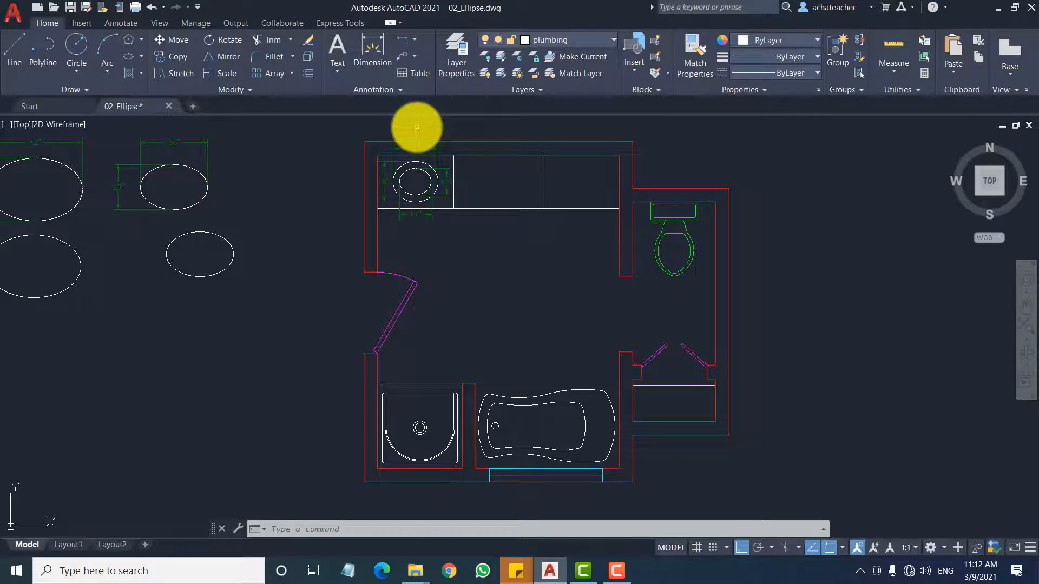
scroll(417, 128, up, 2)
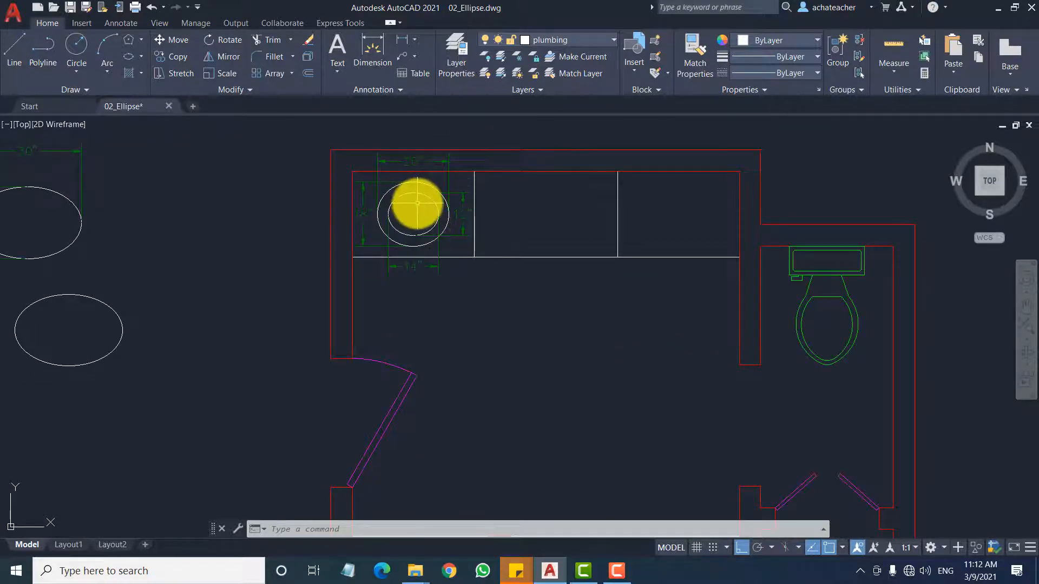
scroll(422, 201, up, 2)
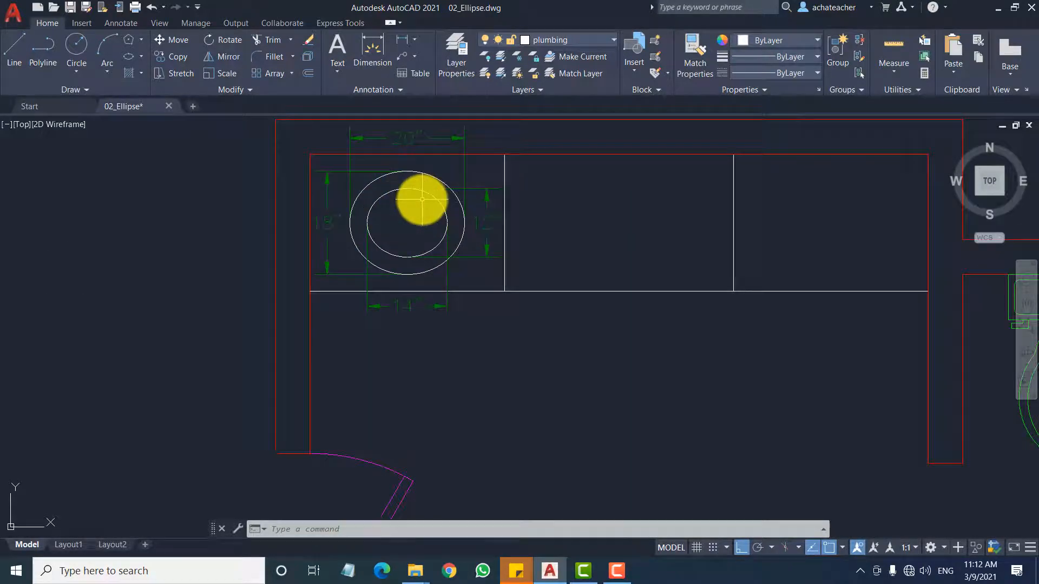
mouse_move(442, 208)
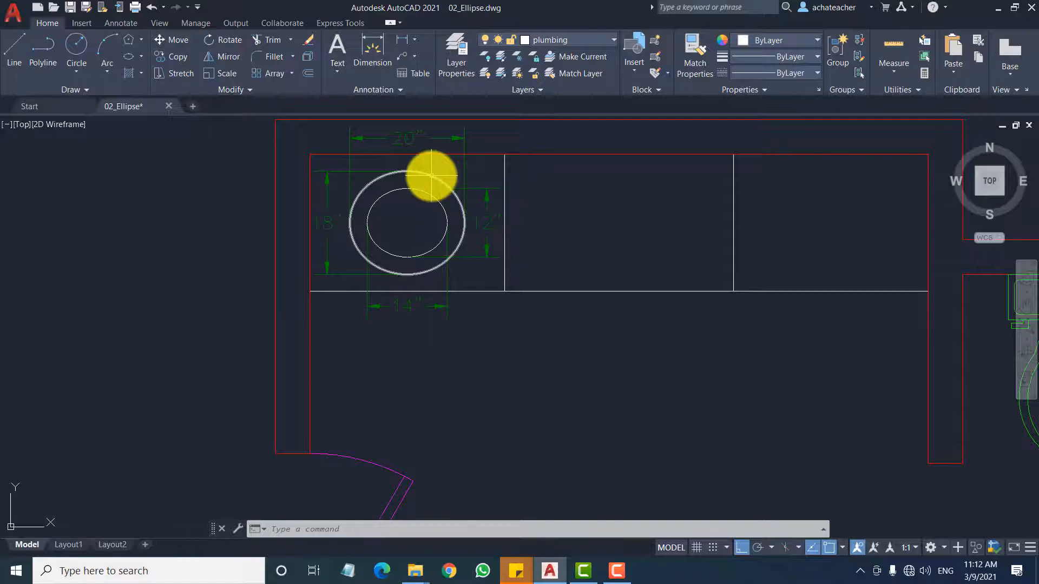
scroll(432, 175, down, 2)
scroll(563, 139, up, 3)
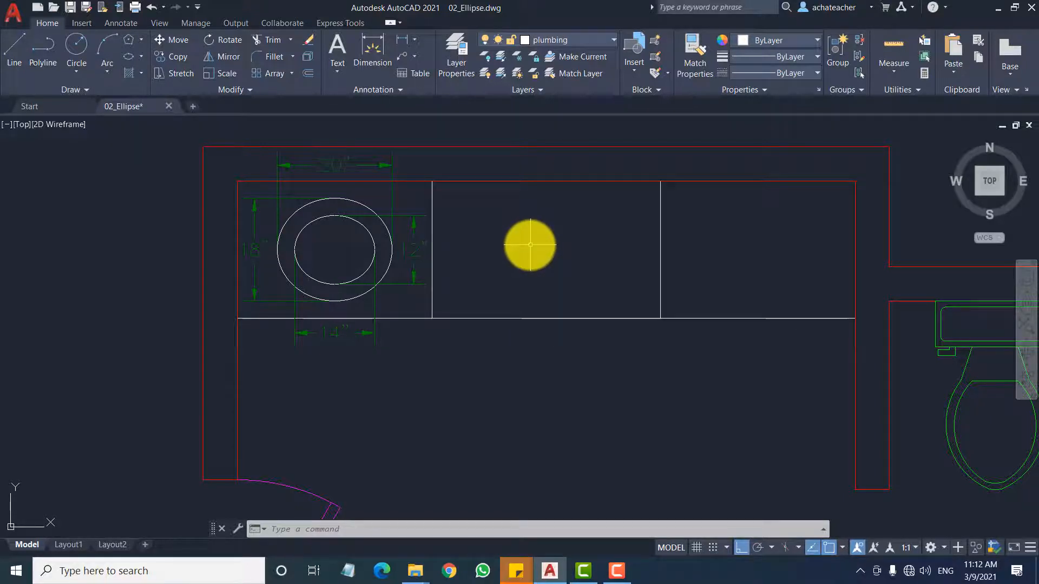
Draw a diagonal line across the middle countertop compartment, from its upper-left corner to its lower-right corner.
click(9, 54)
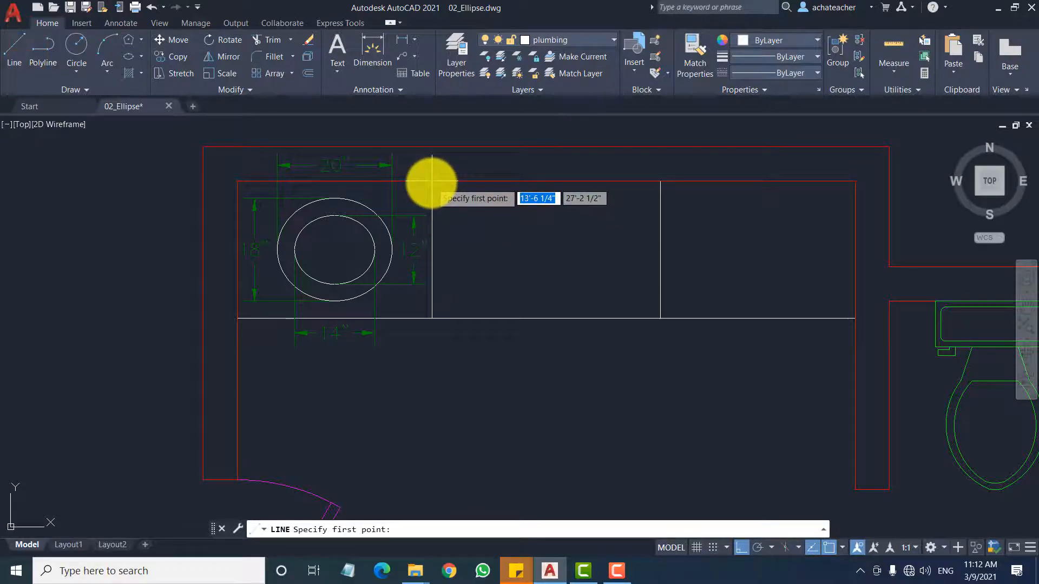
click(432, 181)
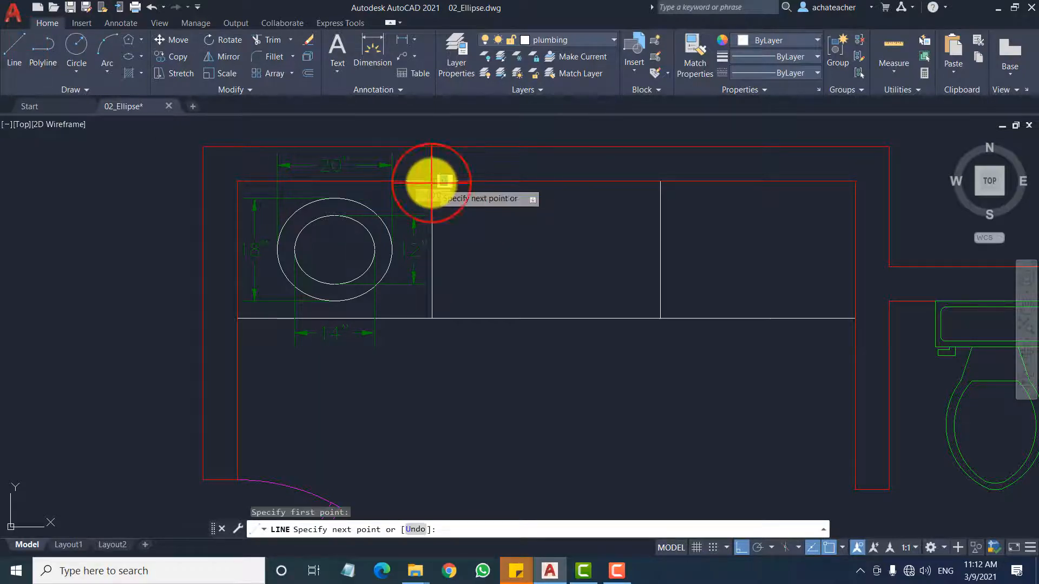
click(662, 318)
key(Return)
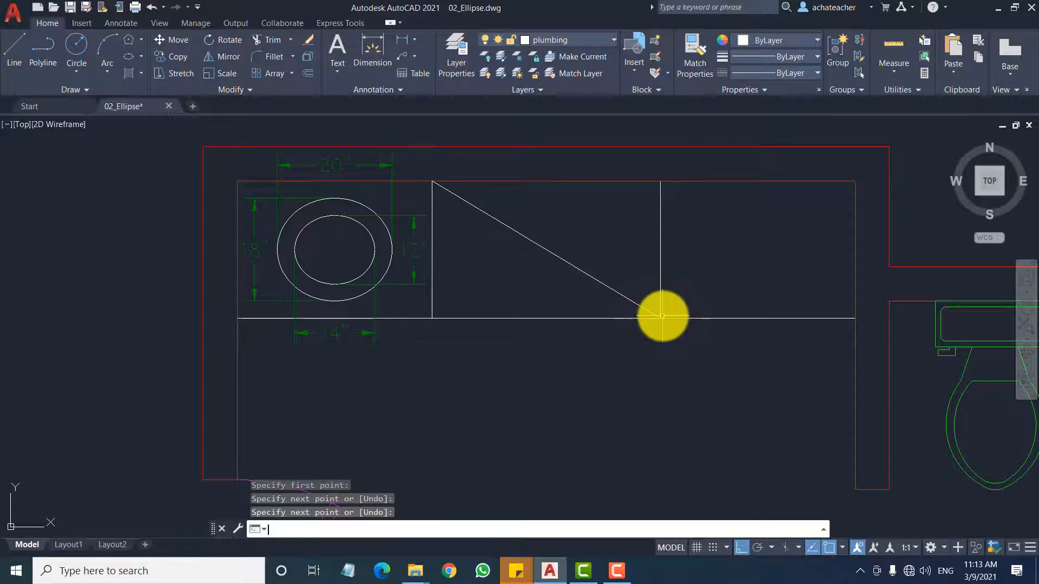
click(573, 263)
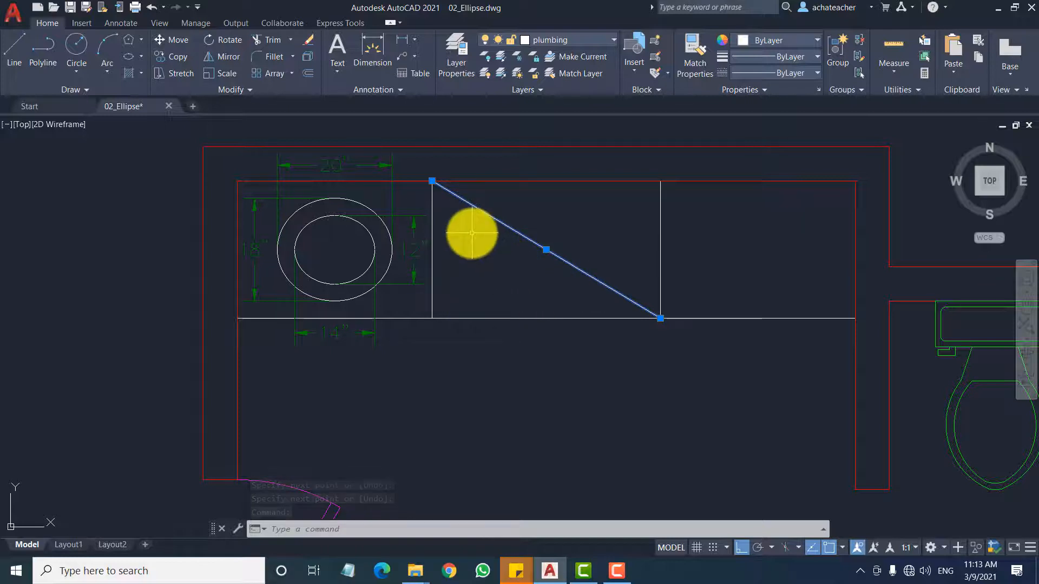
key(Escape)
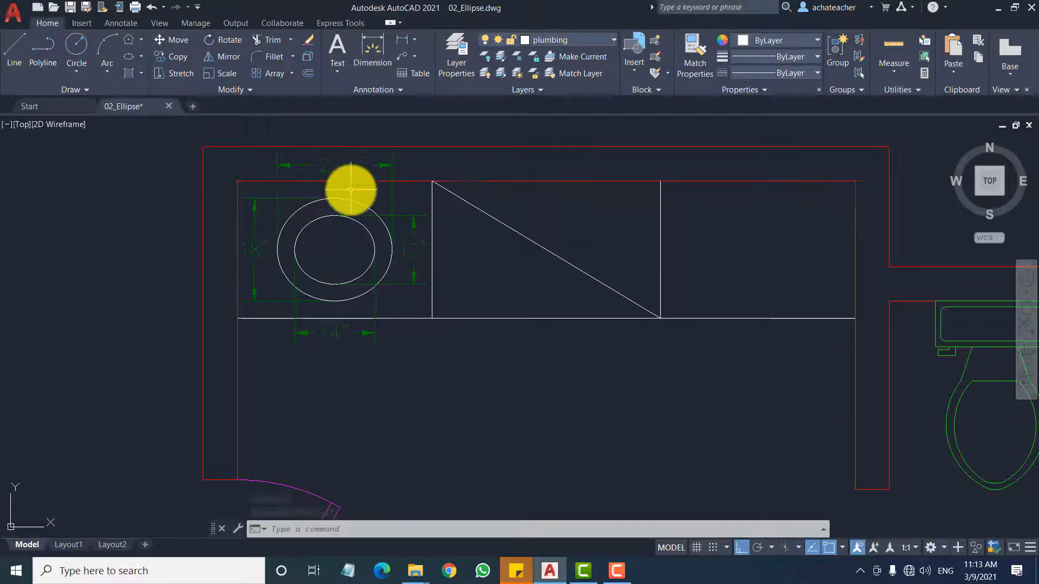
Draw an ellipse centered on the diagonal's midpoint, with a 10" horizontal half-axis and a 9" vertical half-axis.
click(141, 56)
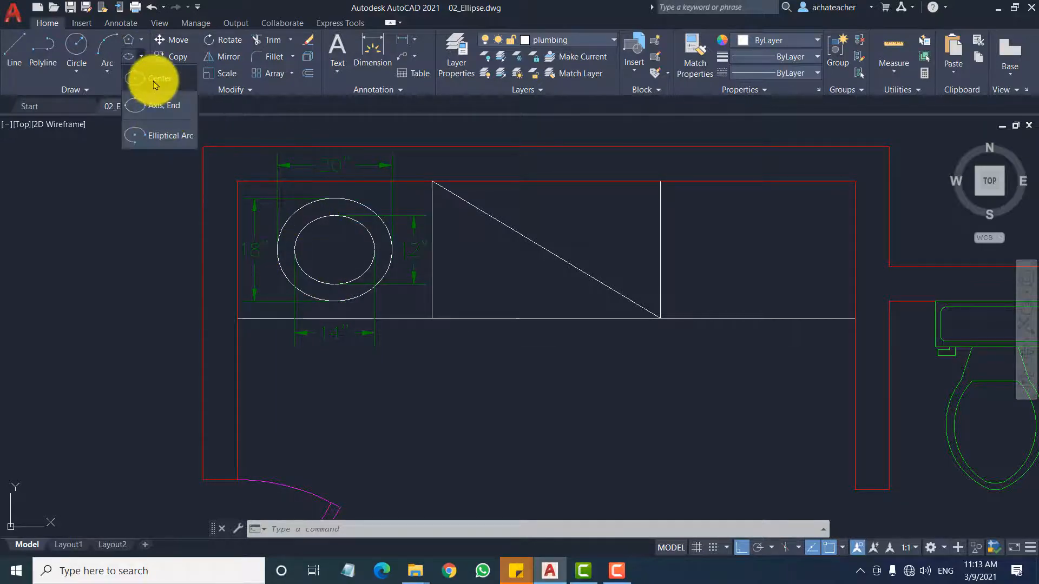
click(152, 79)
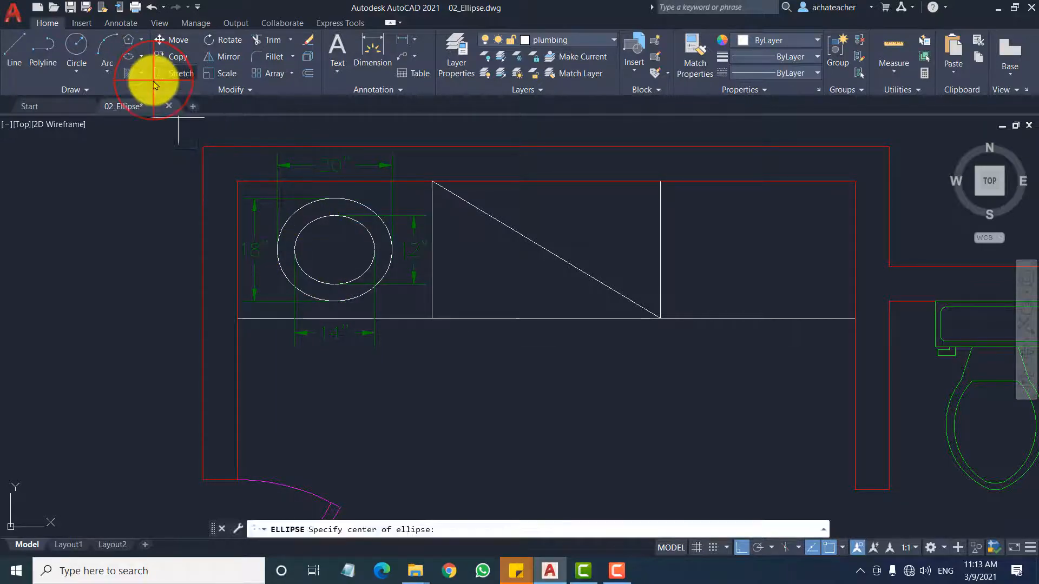
click(543, 249)
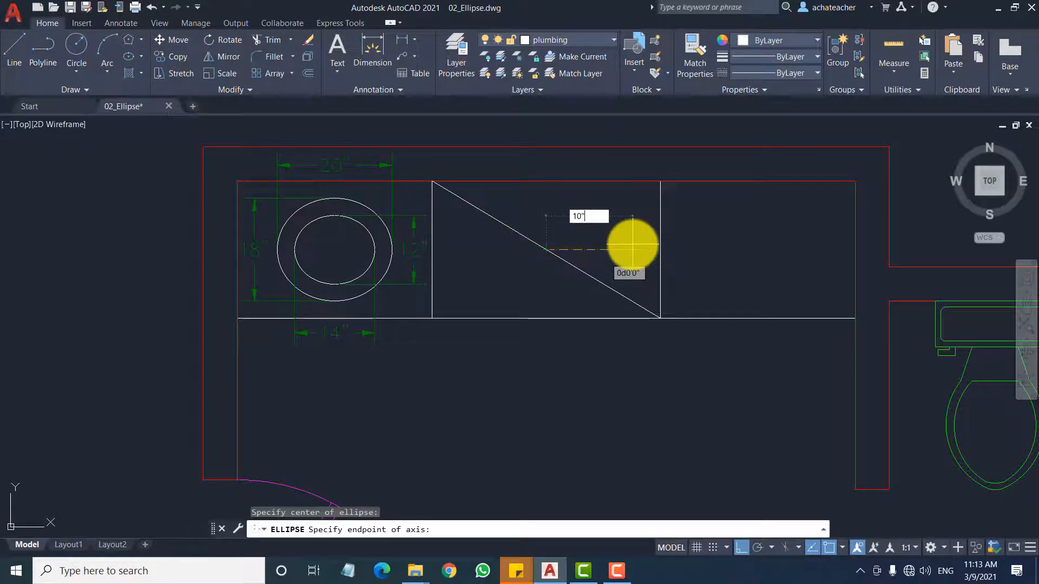
key(Return)
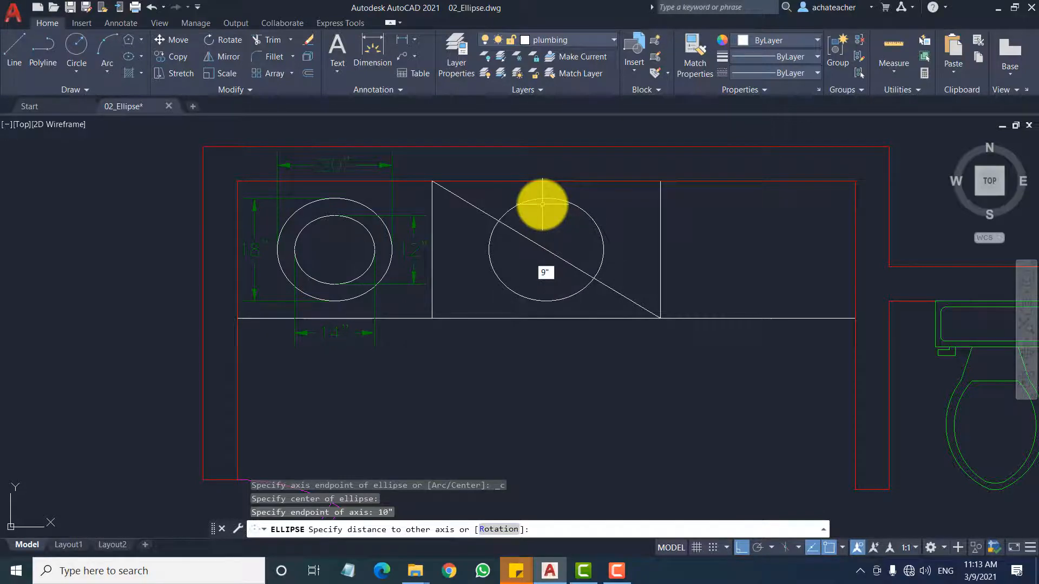
click(542, 204)
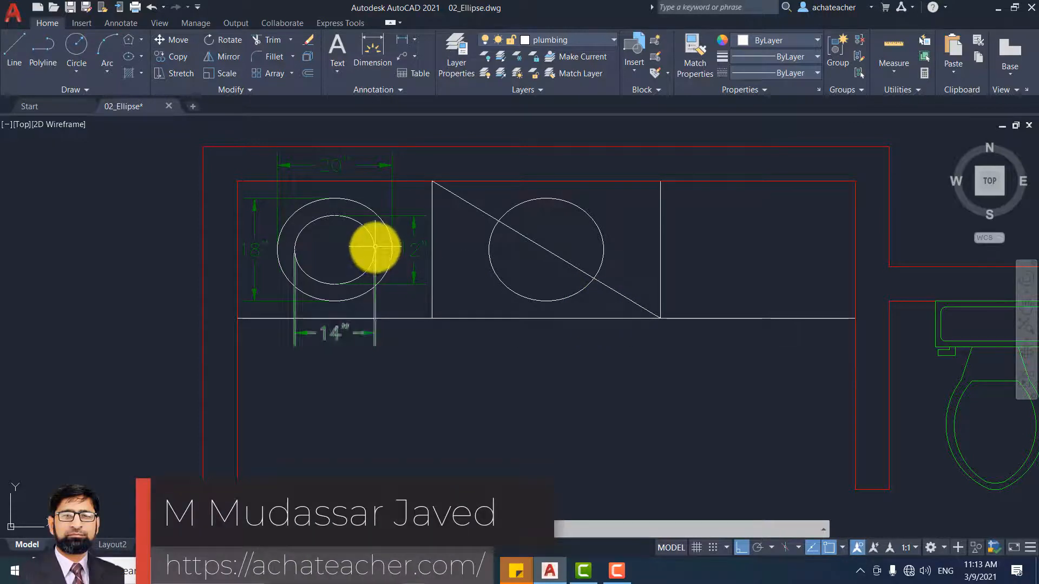
Draw an inner ellipse centered on the diagonal's midpoint, with a 7" horizontal half-axis and a 6" vertical half-axis.
click(138, 57)
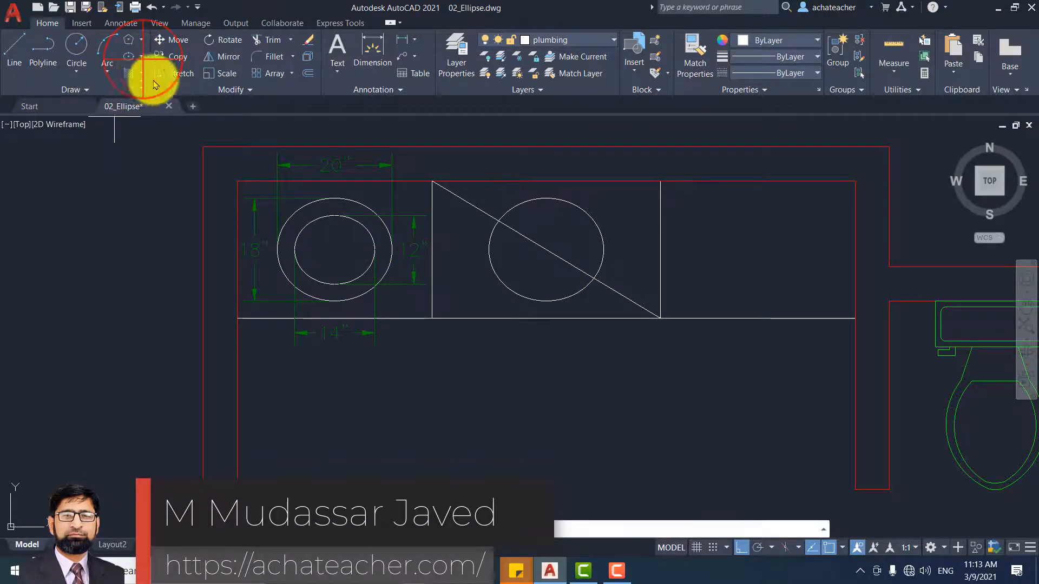
click(547, 250)
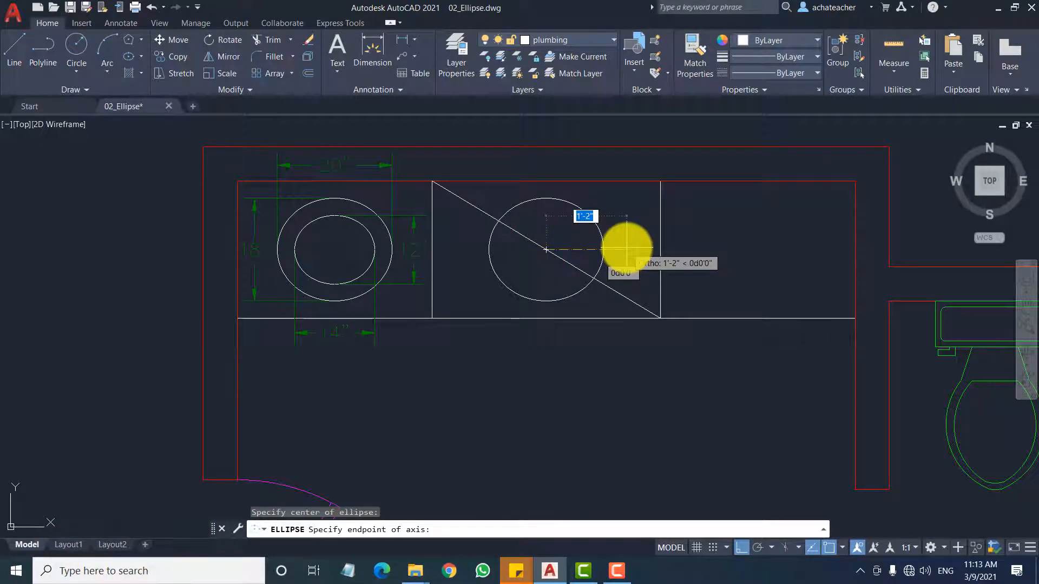
text(7)
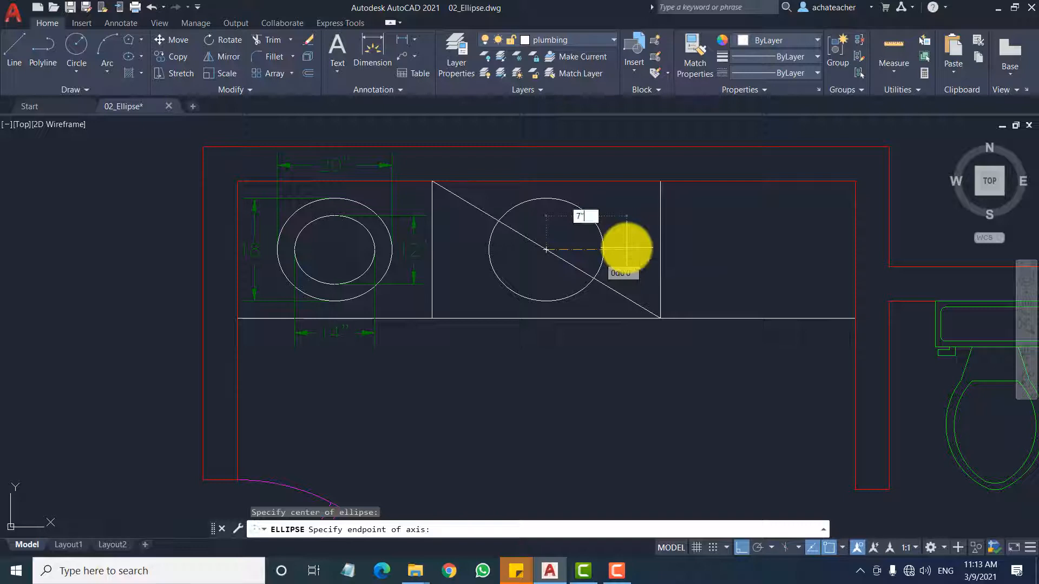
key(Return)
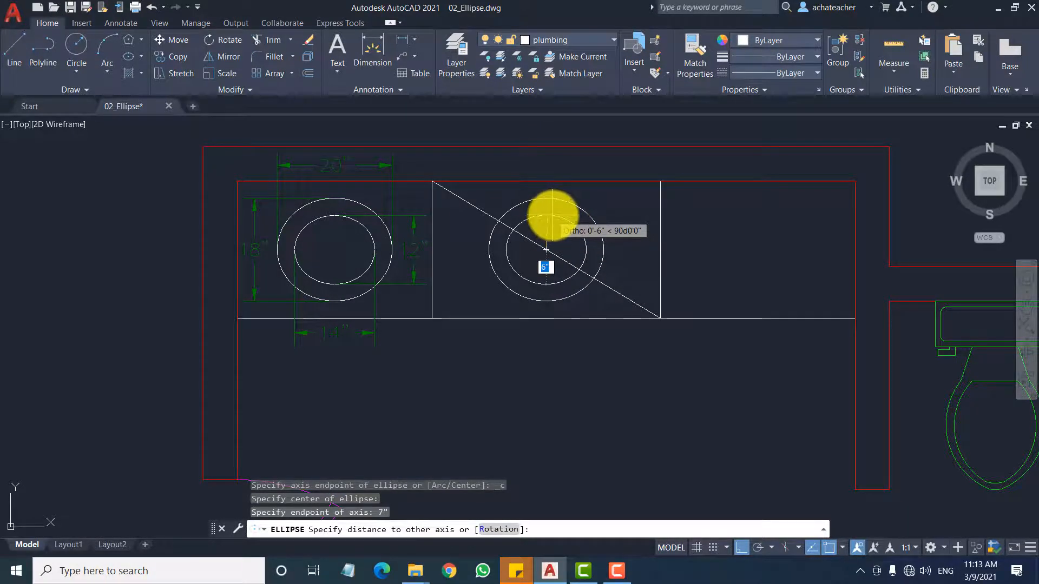
text(6)
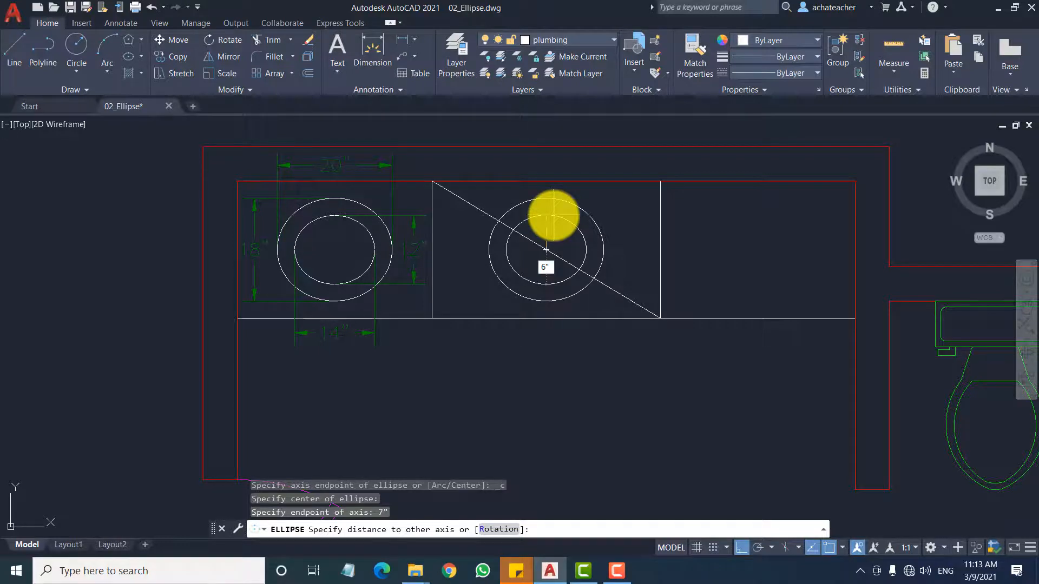
key(Return)
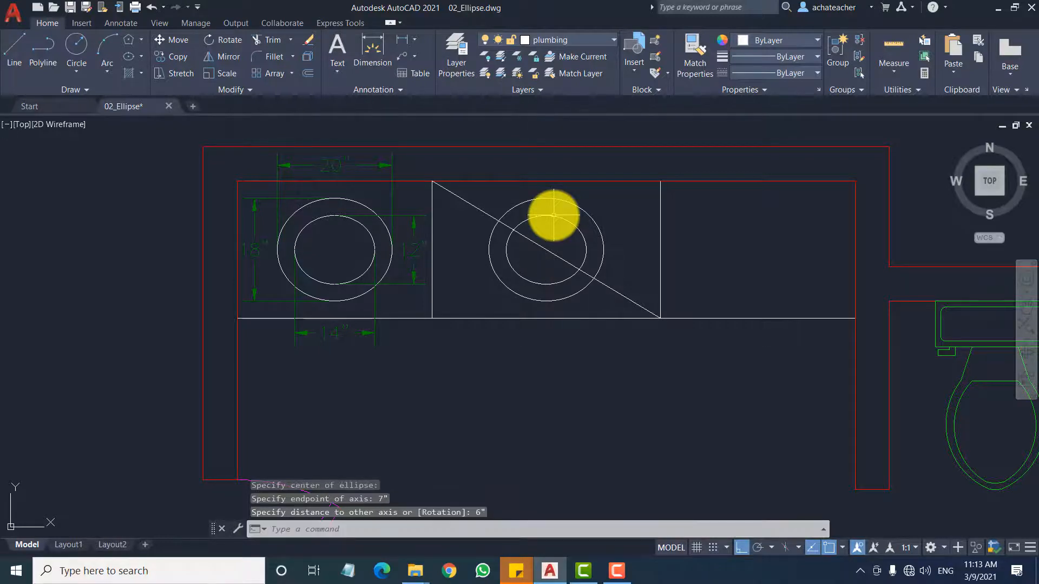
Delete the diagonal construction line from the middle countertop compartment.
click(630, 298)
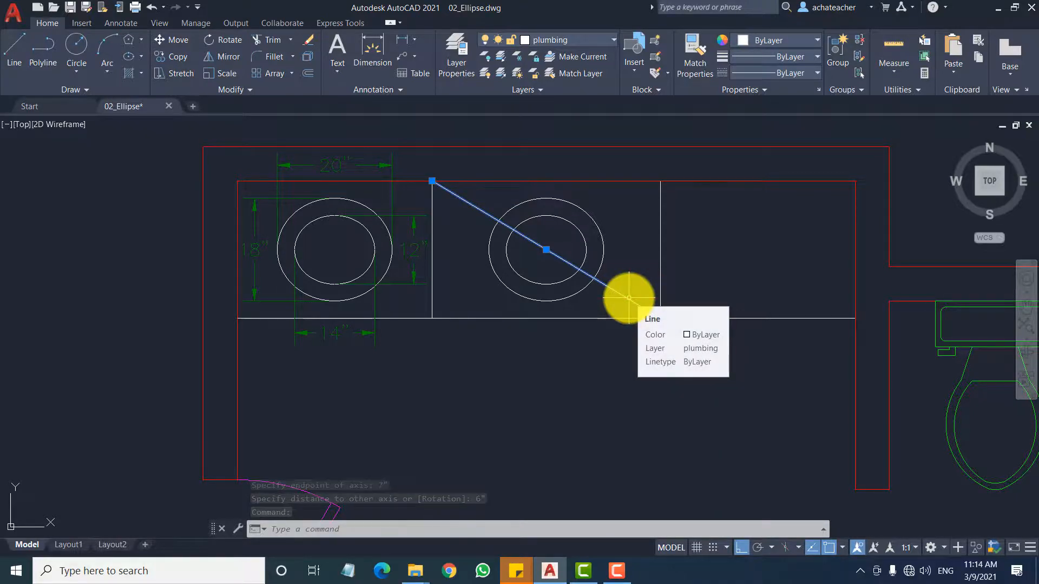
key(Delete)
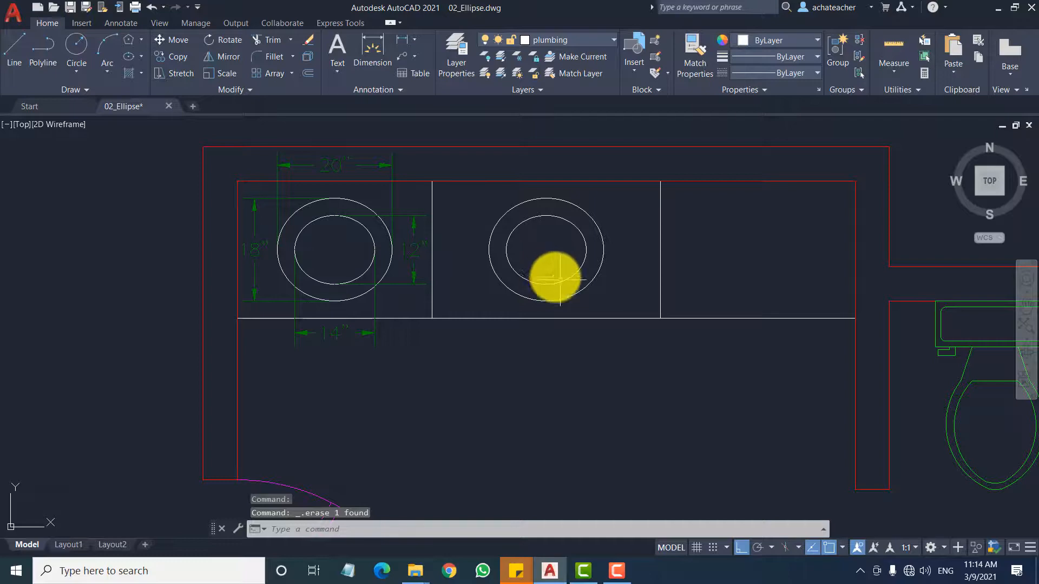
scroll(522, 212, down, 4)
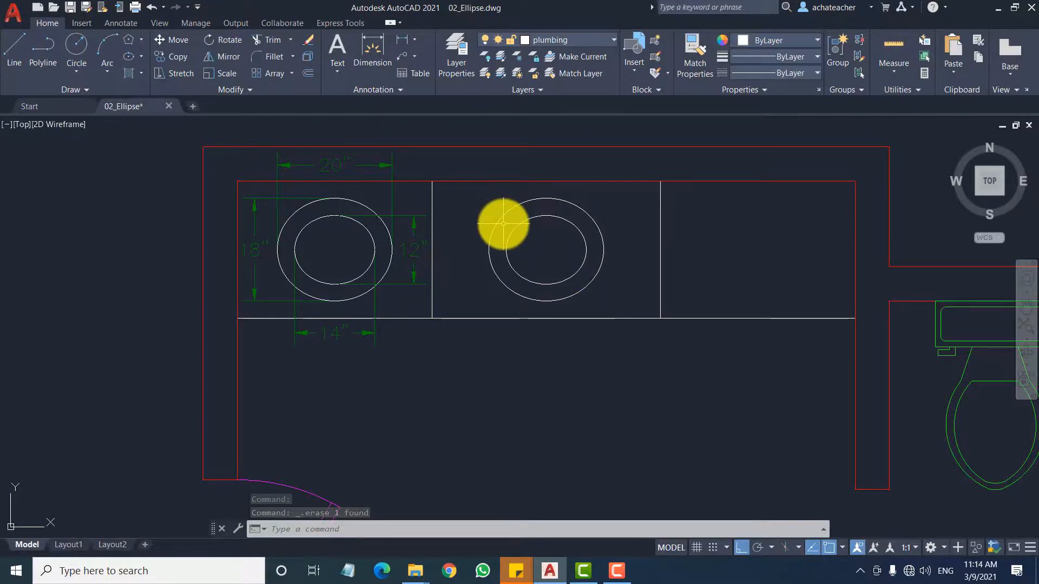